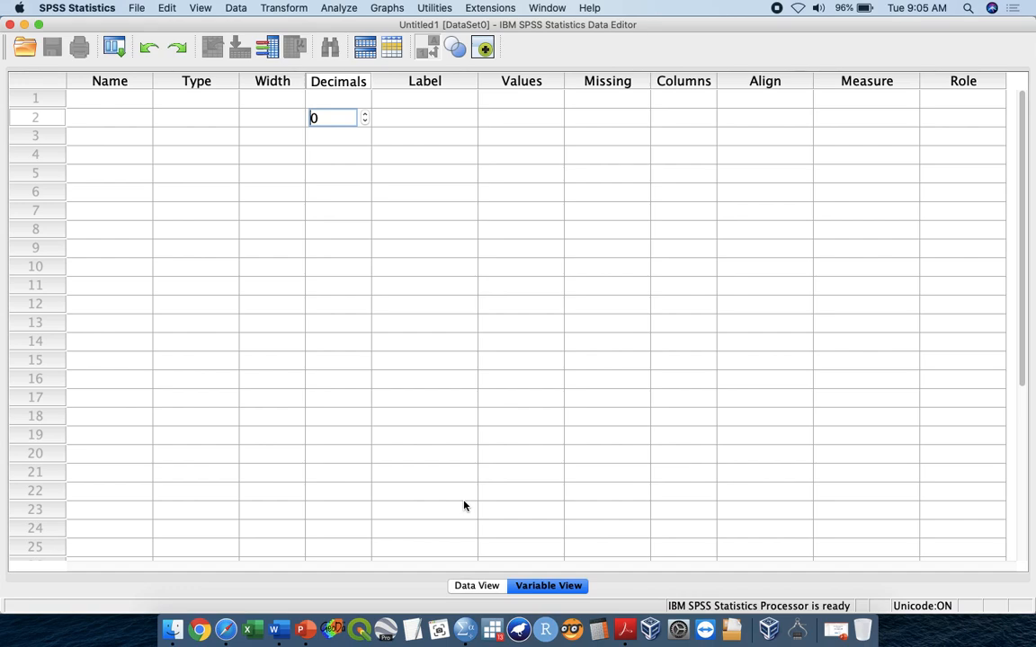
- Compare the empty Data View and Variable View of the untitled dataset, finishing in Variable View
{"action": "left_click", "coordinate": [481, 585]}
{"action": "left_click", "coordinate": [531, 587]}
{"action": "left_click", "coordinate": [481, 586]}
{"action": "left_click", "coordinate": [547, 586]}
{"action": "left_click", "coordinate": [484, 589]}
{"action": "left_click", "coordinate": [522, 586]}
{"action": "left_click", "coordinate": [503, 587]}
{"action": "left_click", "coordinate": [544, 587]}
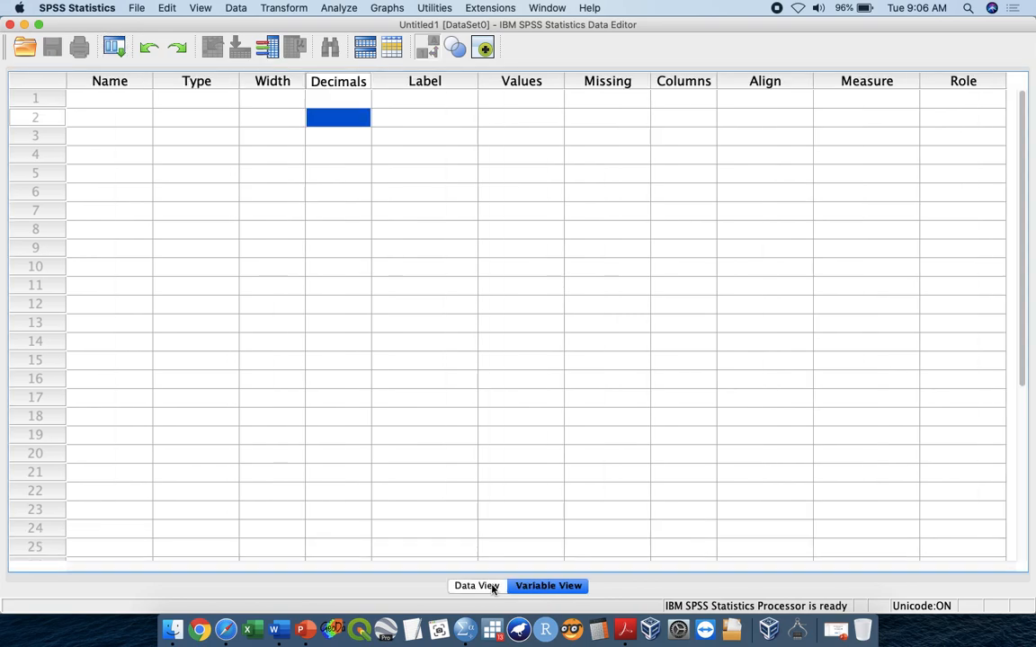
{"action": "left_click", "coordinate": [490, 587]}
{"action": "left_click", "coordinate": [520, 589]}
{"action": "left_click", "coordinate": [502, 587]}
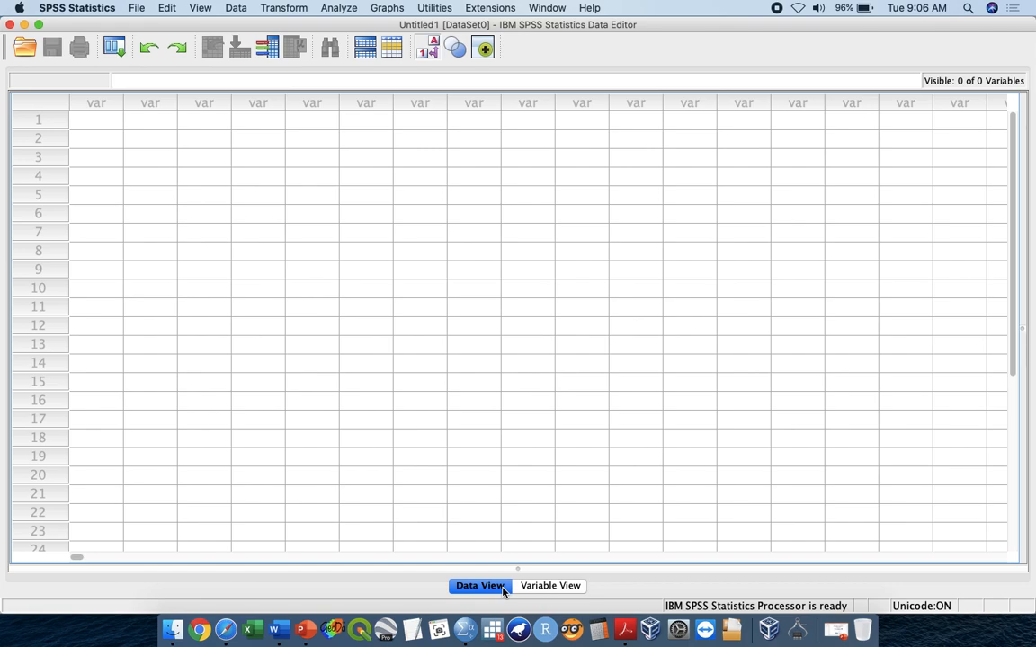
{"action": "left_click", "coordinate": [550, 590]}
{"action": "left_click", "coordinate": [469, 587]}
{"action": "left_click", "coordinate": [547, 589]}
{"action": "left_click", "coordinate": [469, 586]}
{"action": "left_click", "coordinate": [539, 586]}
{"action": "left_click", "coordinate": [474, 587]}
{"action": "left_click", "coordinate": [531, 588]}
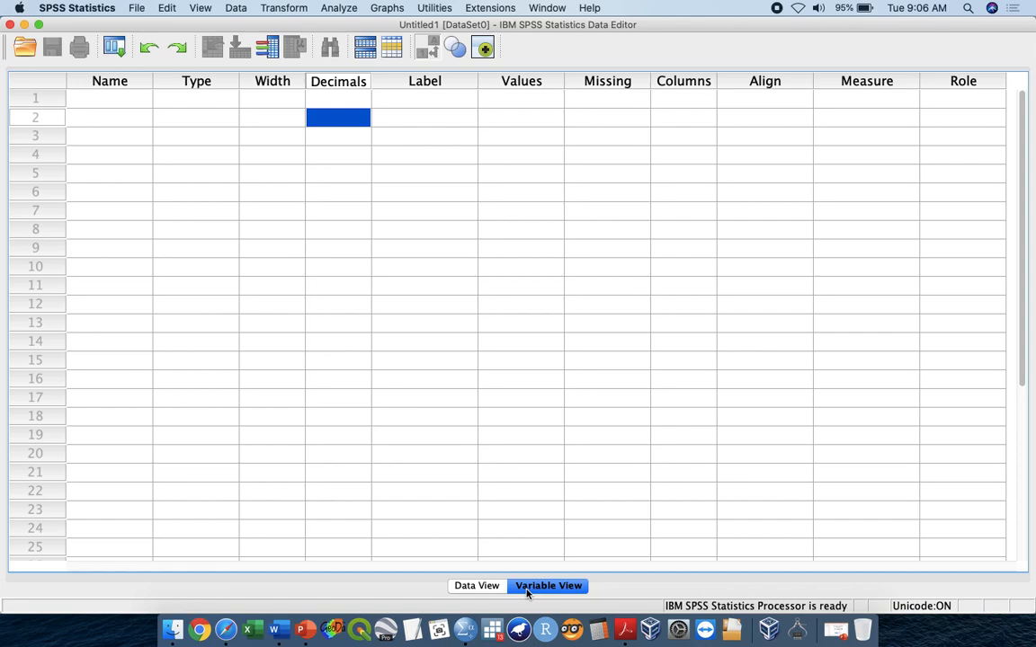
{"action": "left_click", "coordinate": [478, 589]}
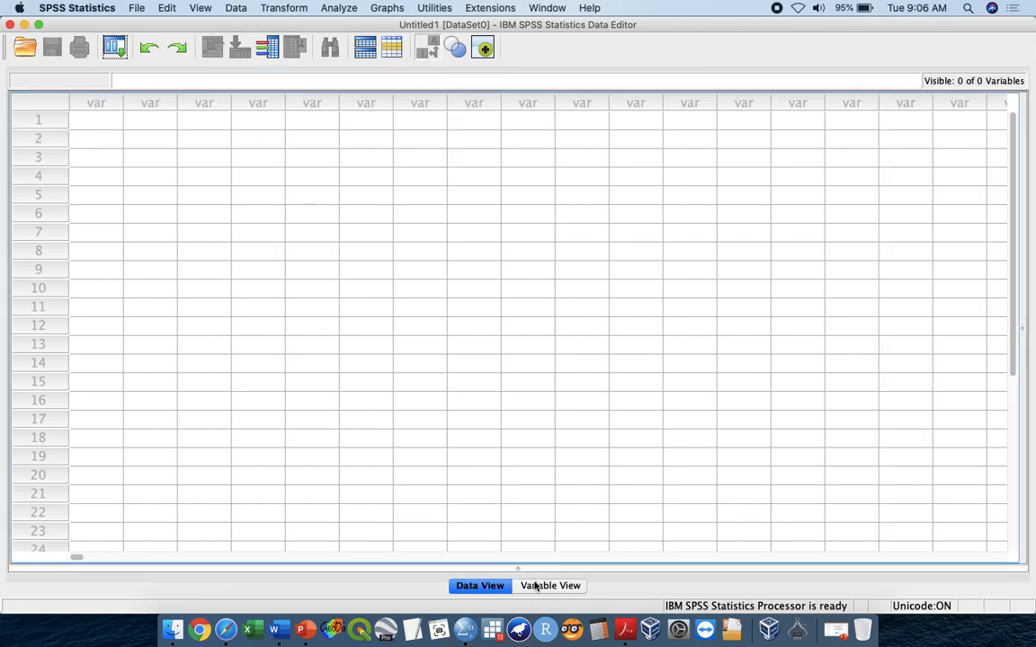
{"action": "left_click", "coordinate": [532, 586]}
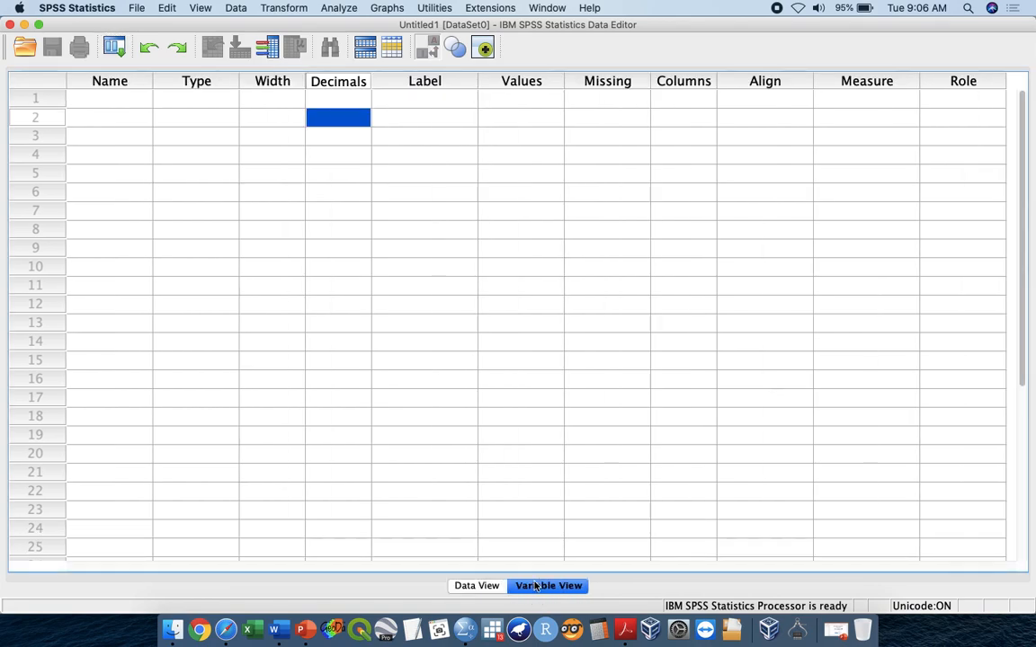
- Define a variable named id in the first row of the variable list
{"action": "left_click", "coordinate": [114, 101]}
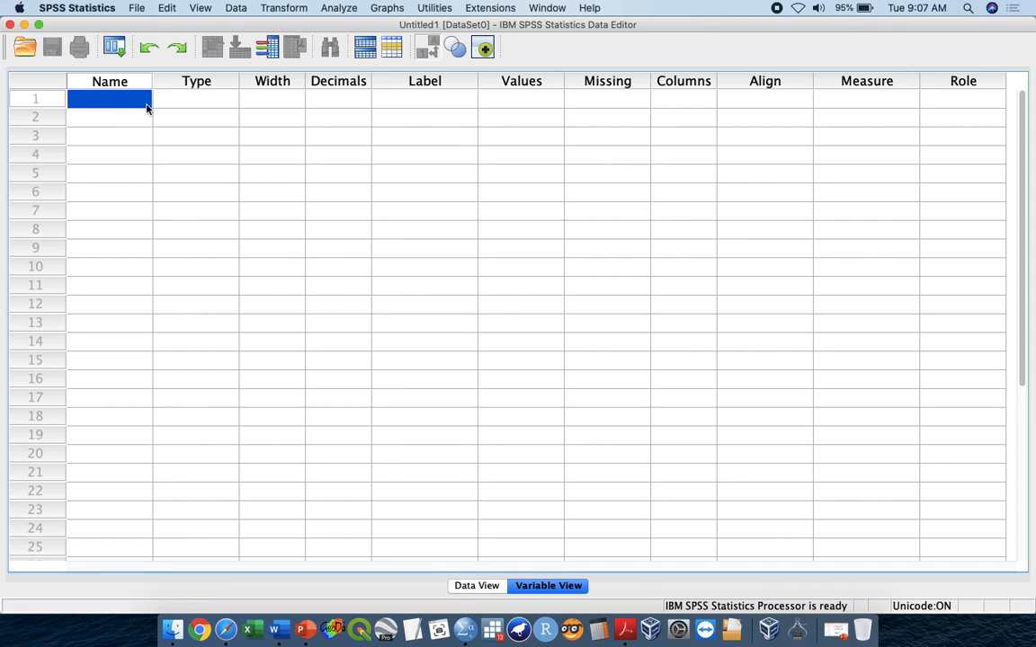
{"action": "left_click", "coordinate": [176, 101]}
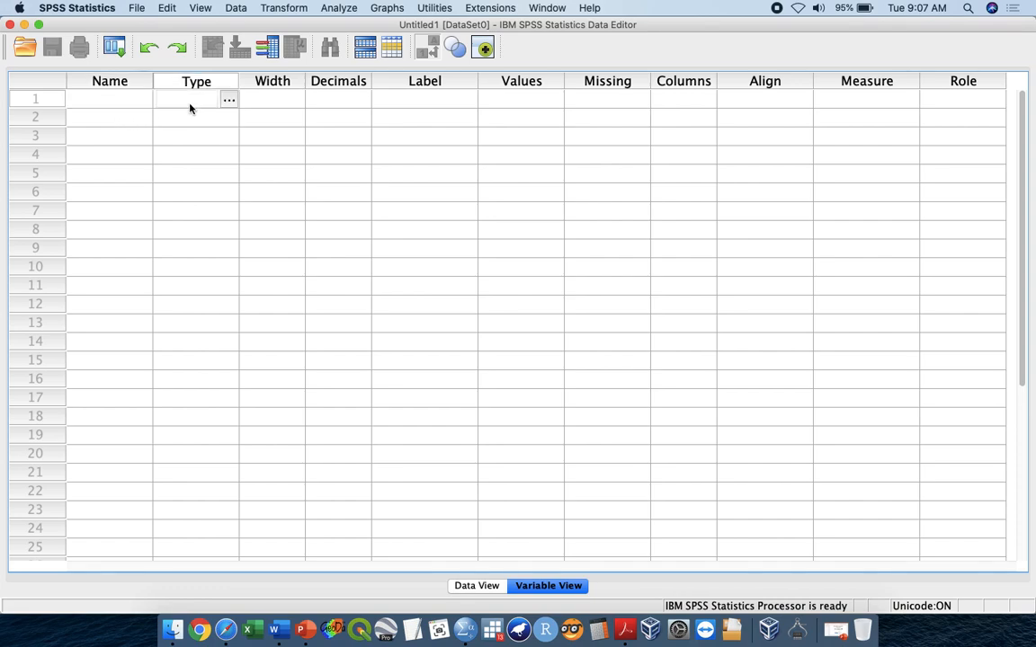
{"action": "left_click", "coordinate": [274, 101]}
{"action": "left_click", "coordinate": [326, 100]}
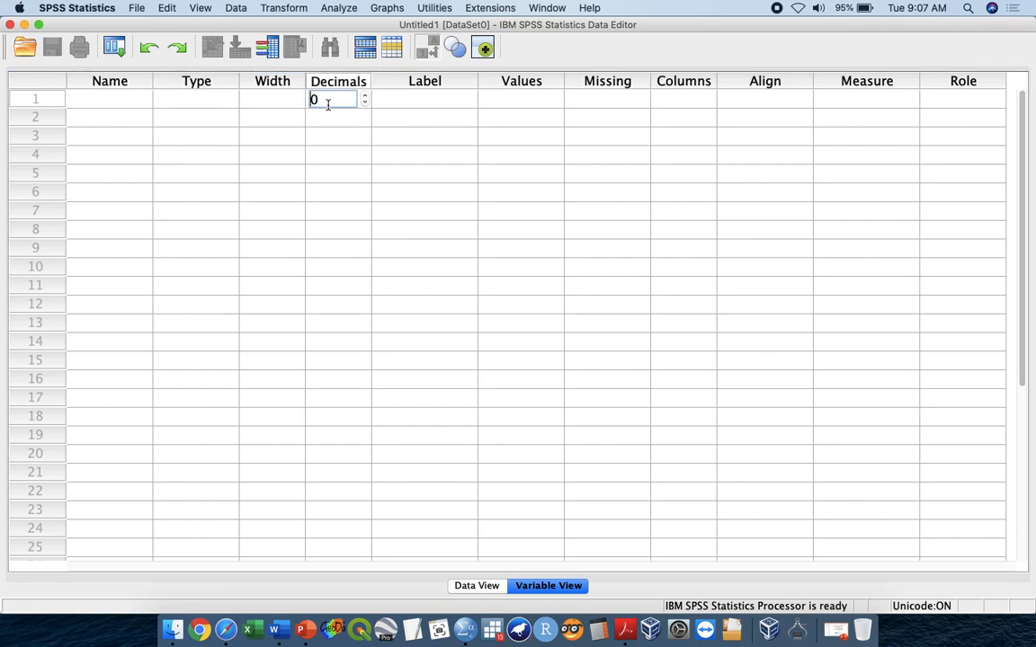
{"action": "left_click", "coordinate": [129, 102]}
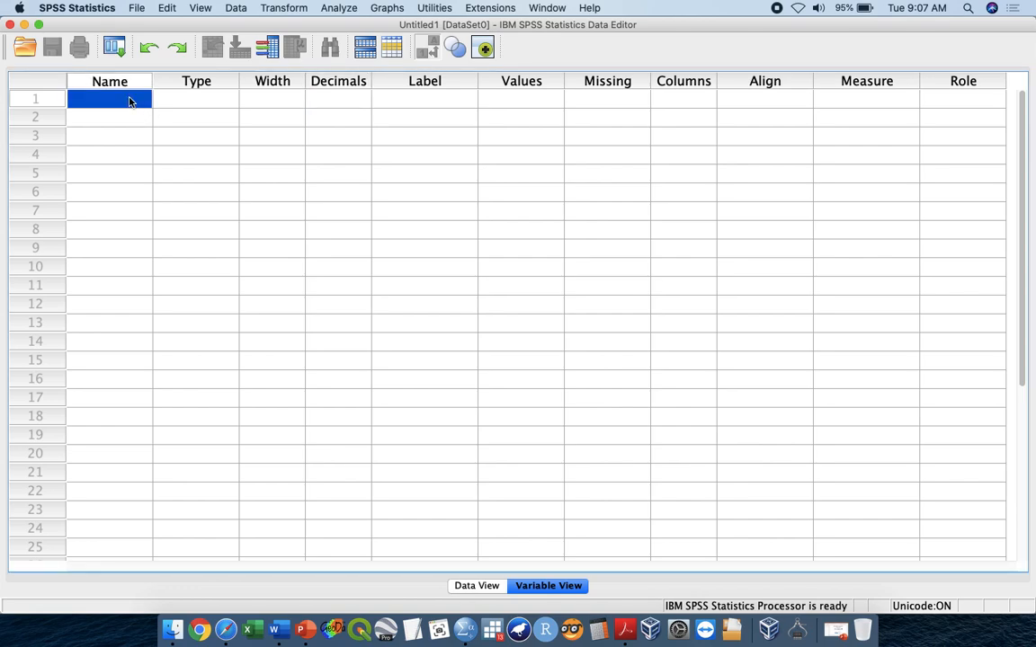
{"action": "type", "text": "id"}
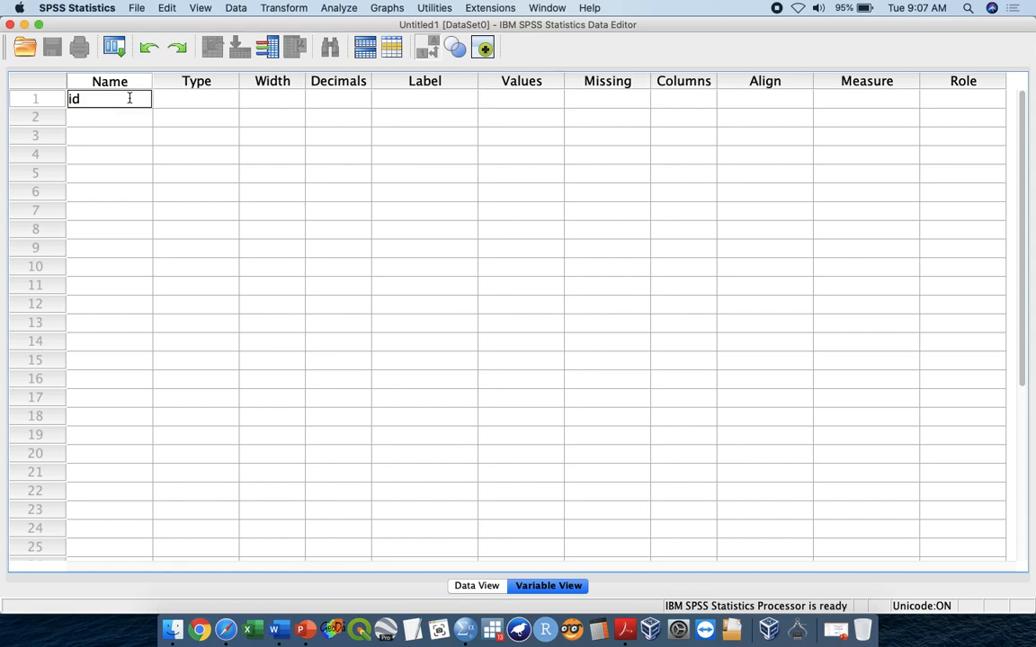
{"action": "left_click", "coordinate": [241, 118]}
{"action": "left_click", "coordinate": [132, 103]}
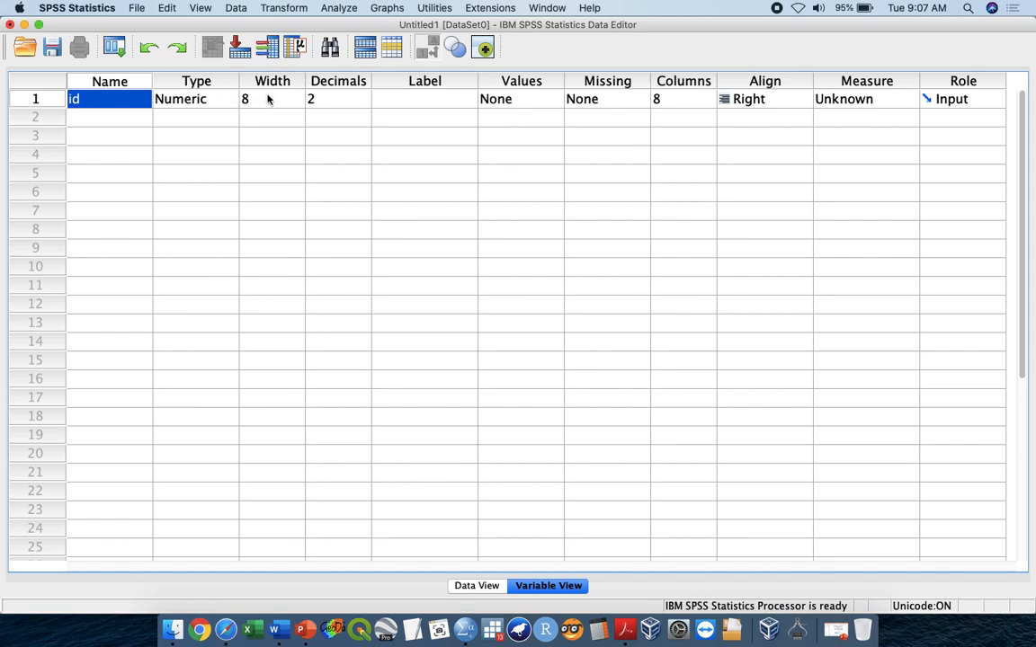
{"action": "left_click", "coordinate": [410, 99]}
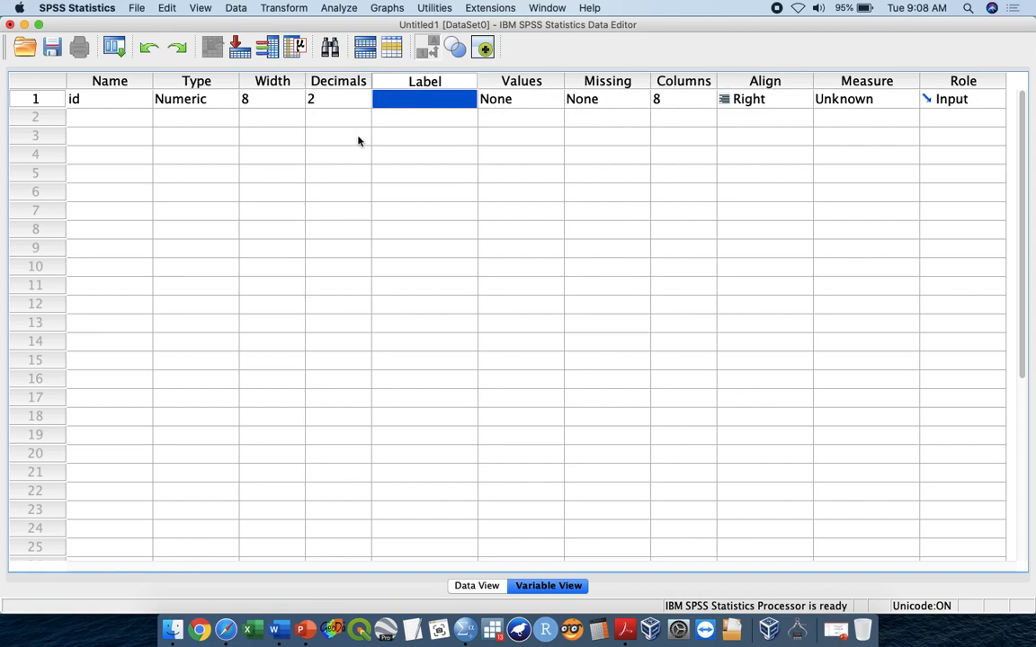
- Add a second variable named x1 and give it the label Gender
{"action": "left_click", "coordinate": [99, 120]}
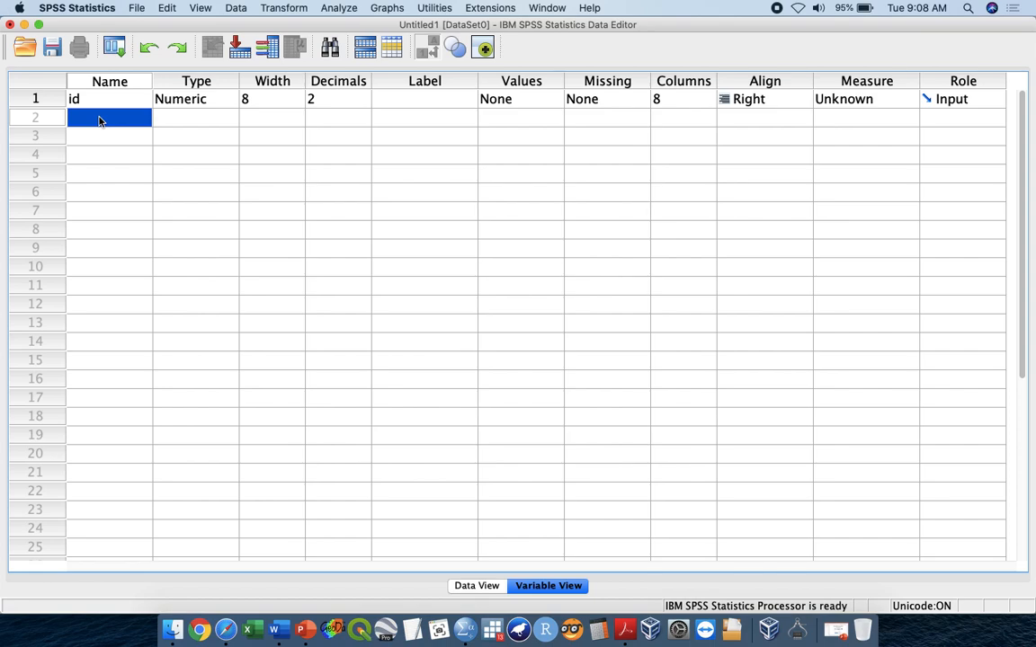
{"action": "type", "text": "x1"}
{"action": "key", "text": "Tab"}
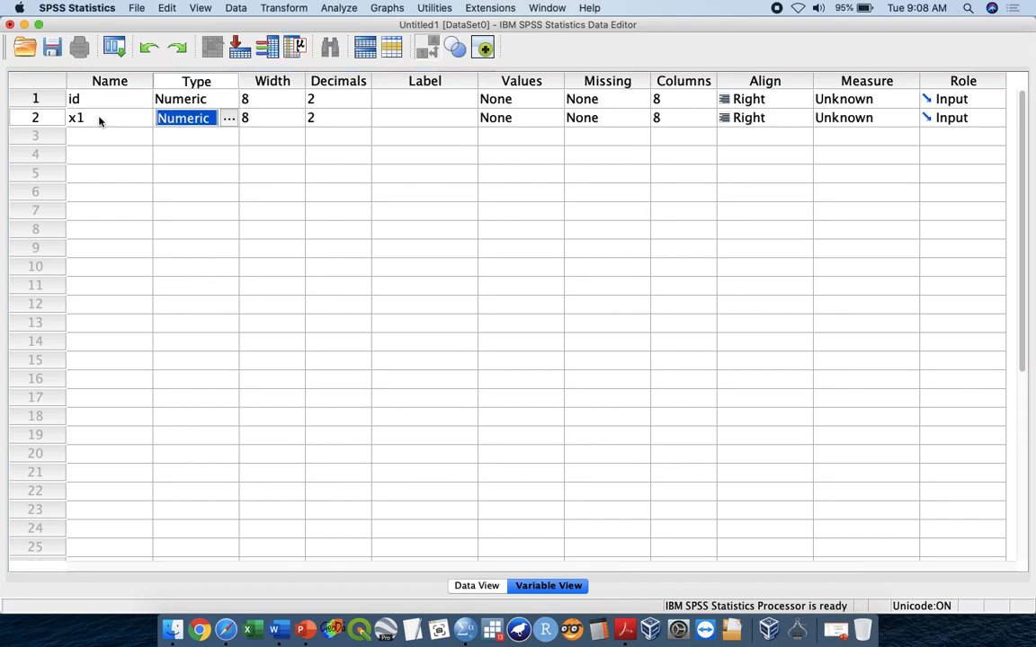
{"action": "left_click", "coordinate": [398, 121]}
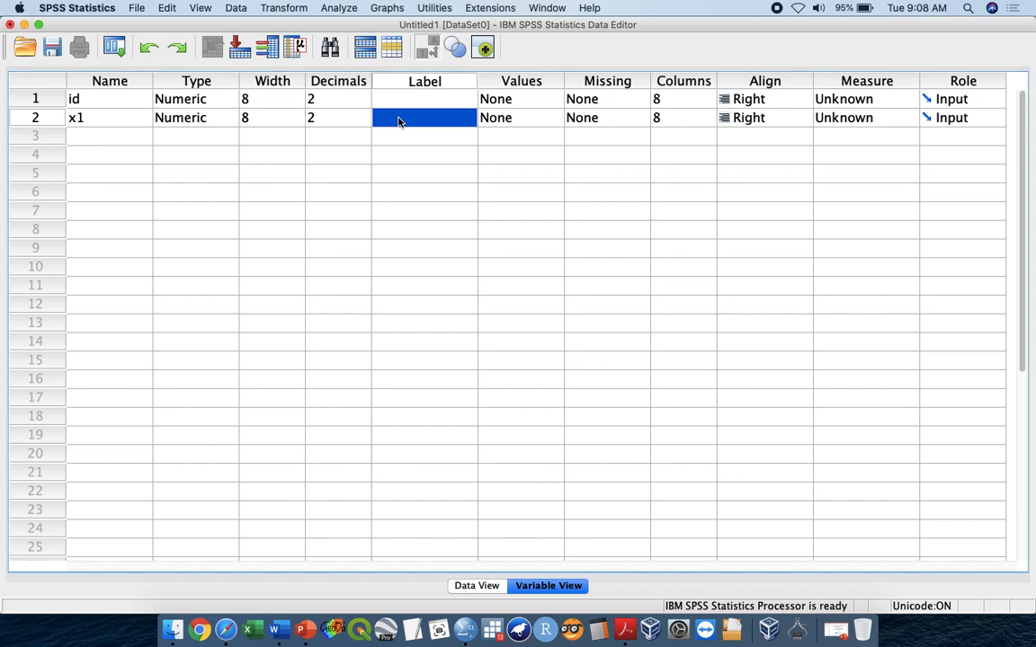
{"action": "type", "text": "Gender"}
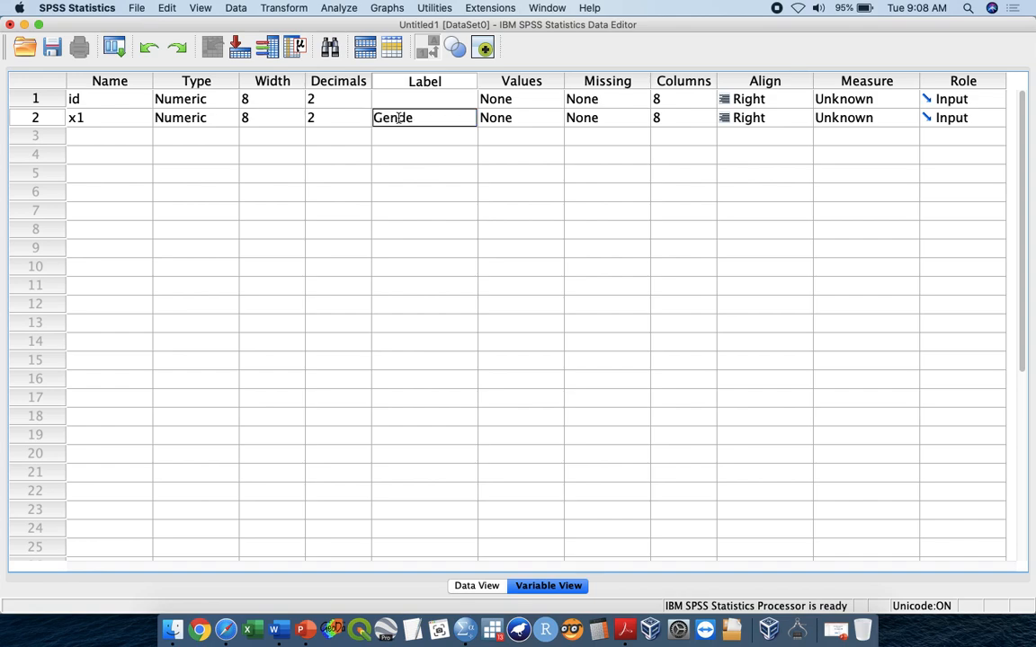
{"action": "key", "text": "Tab"}
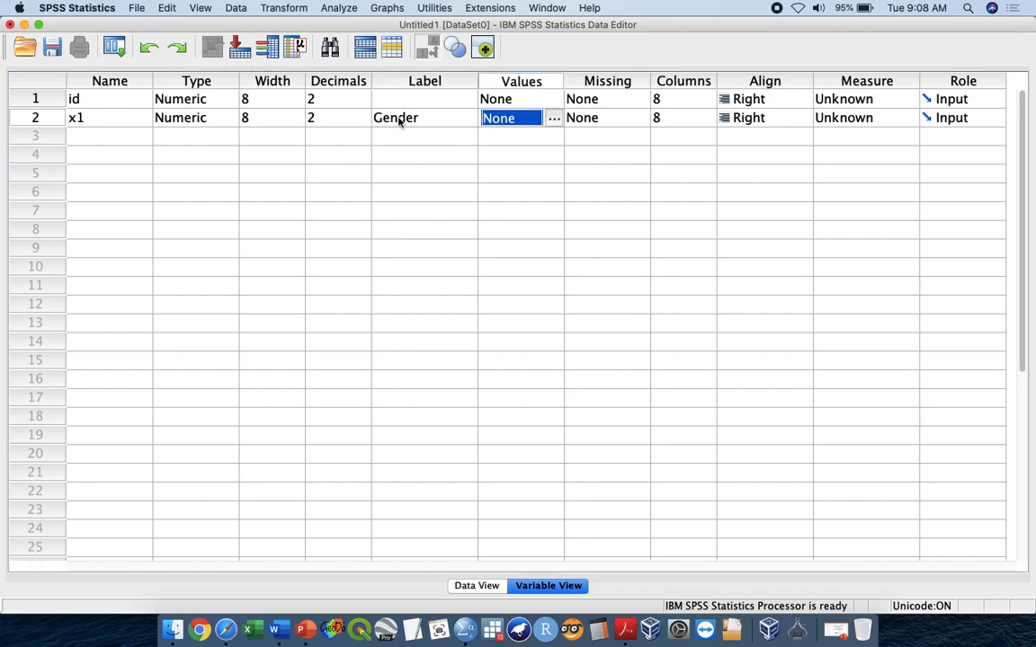
- Examine the available variable types for x1 and review its width, decimals, name and label without changing them
{"action": "left_click", "coordinate": [204, 119]}
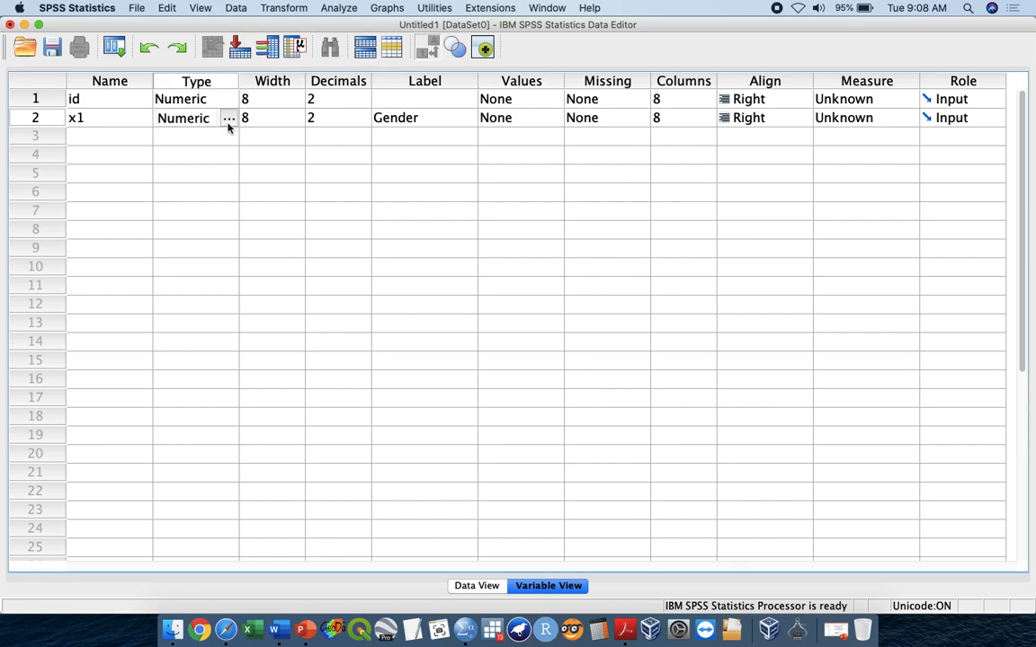
{"action": "left_click", "coordinate": [228, 122]}
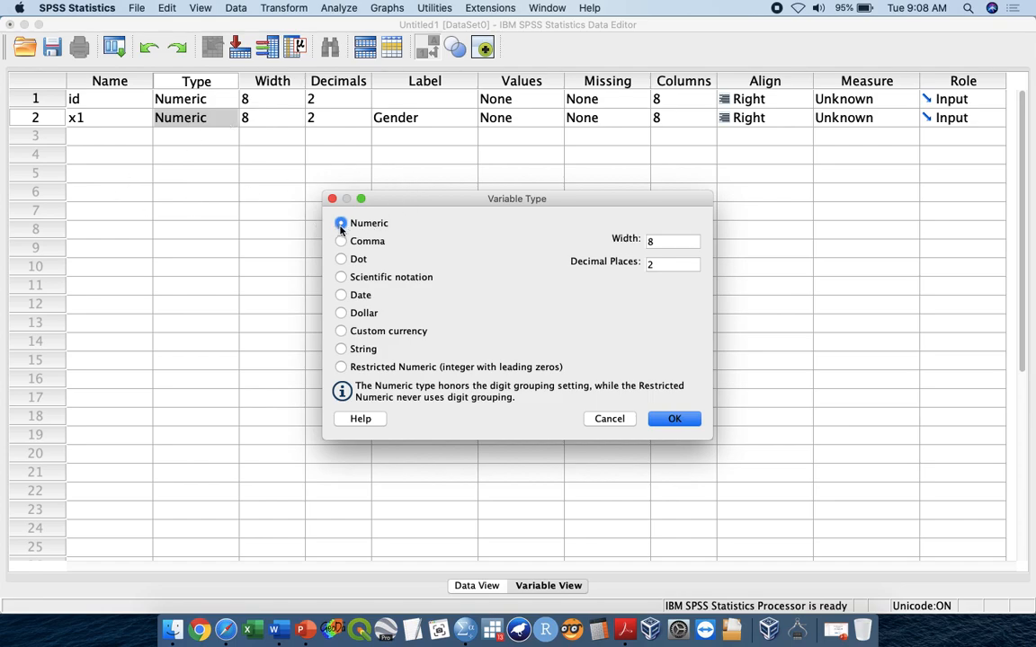
{"action": "left_click", "coordinate": [608, 419]}
{"action": "left_click", "coordinate": [272, 117]}
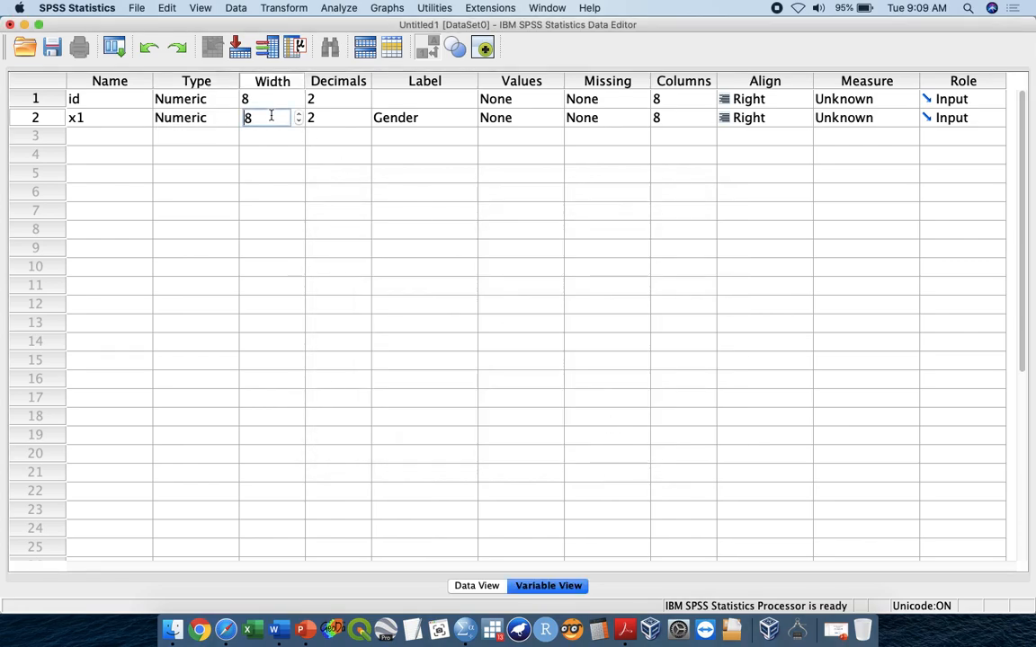
{"action": "left_click", "coordinate": [323, 118]}
{"action": "left_click", "coordinate": [372, 117]}
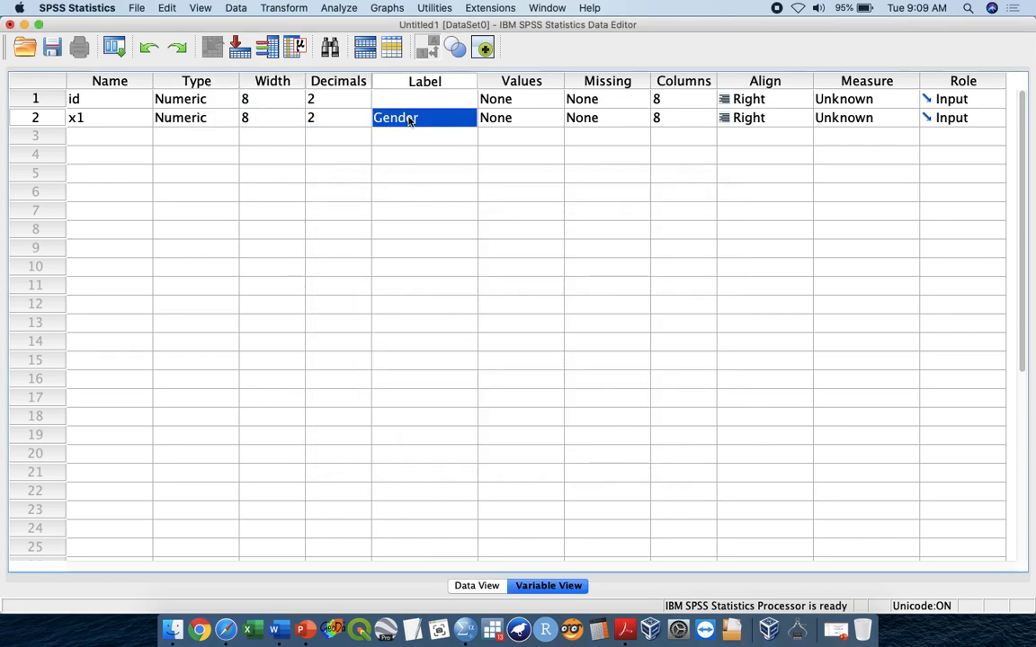
{"action": "left_click", "coordinate": [96, 120]}
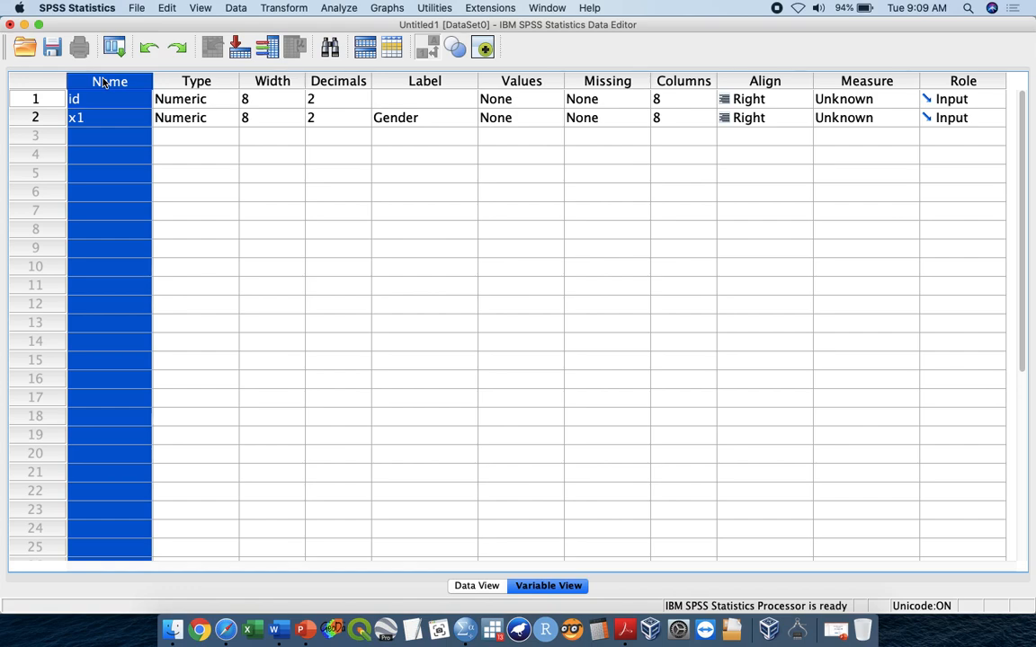
{"action": "left_click", "coordinate": [86, 117]}
{"action": "left_click", "coordinate": [442, 122]}
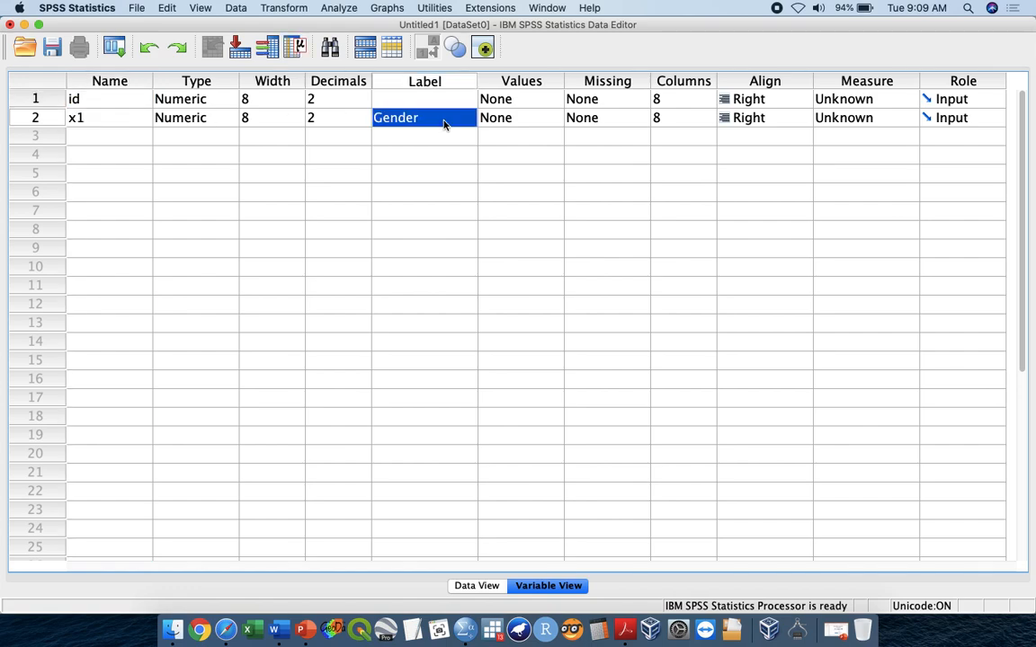
- Assign value labels to x1 so that 1 stands for Male and 2 stands for Female
{"action": "left_click", "coordinate": [486, 120]}
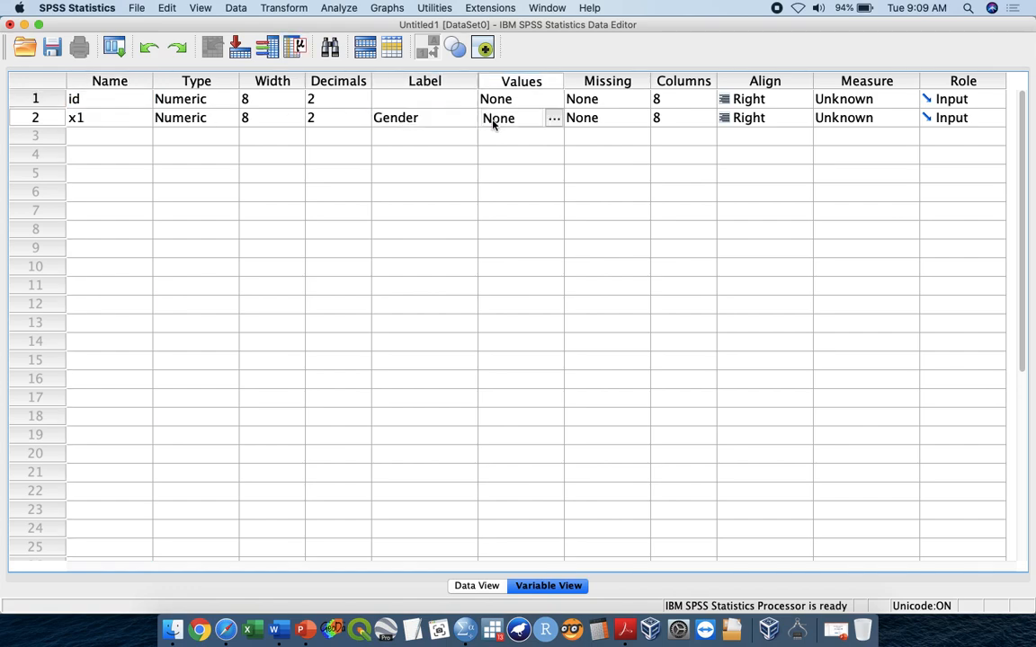
{"action": "left_click", "coordinate": [519, 82]}
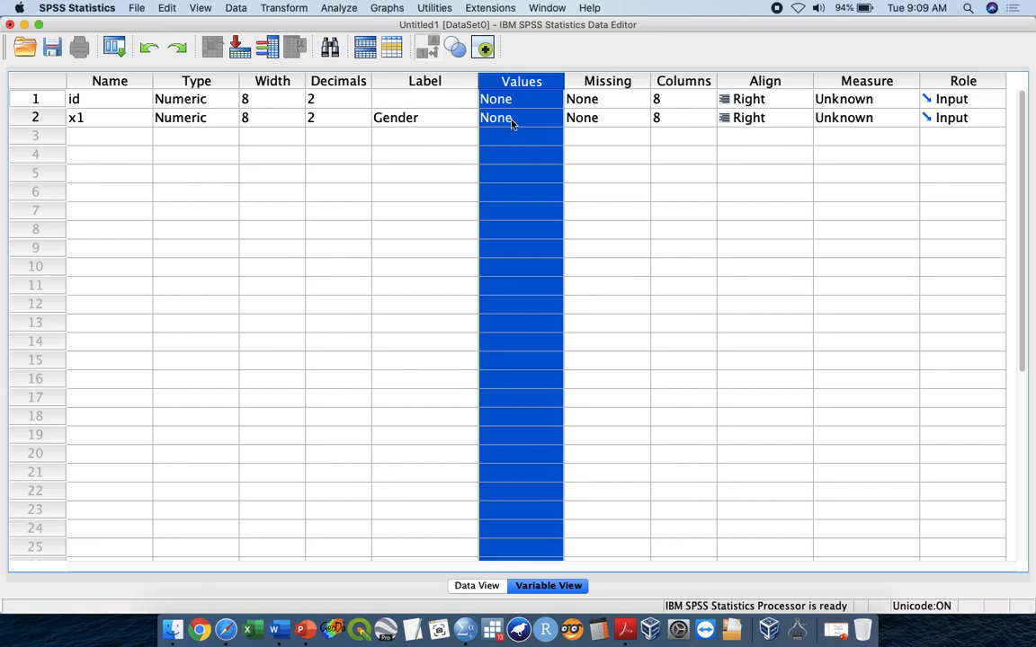
{"action": "left_click", "coordinate": [513, 121]}
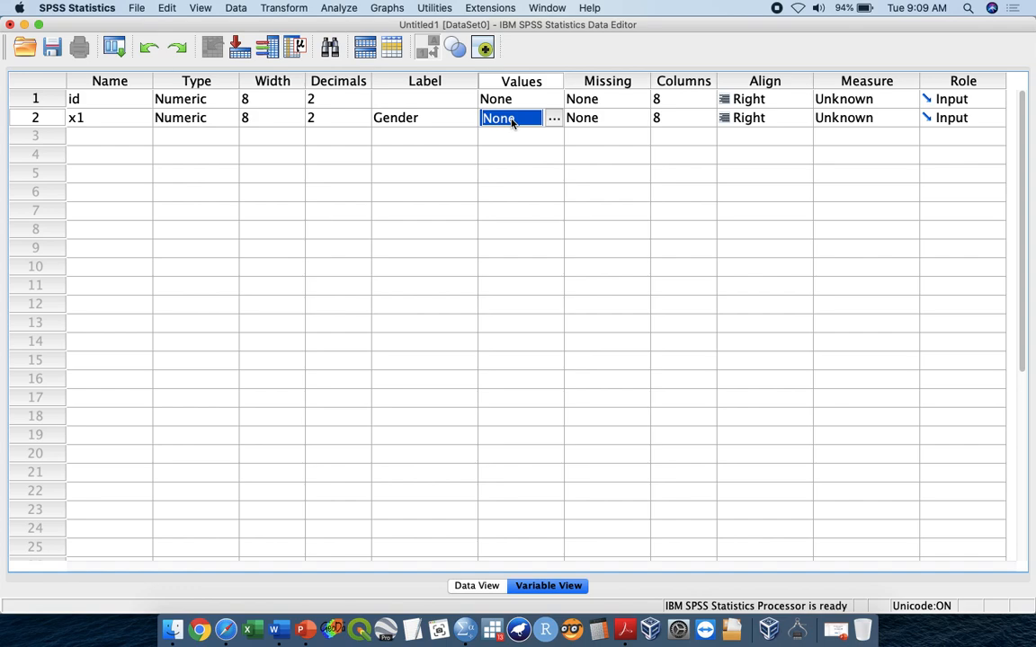
{"action": "left_click", "coordinate": [555, 121]}
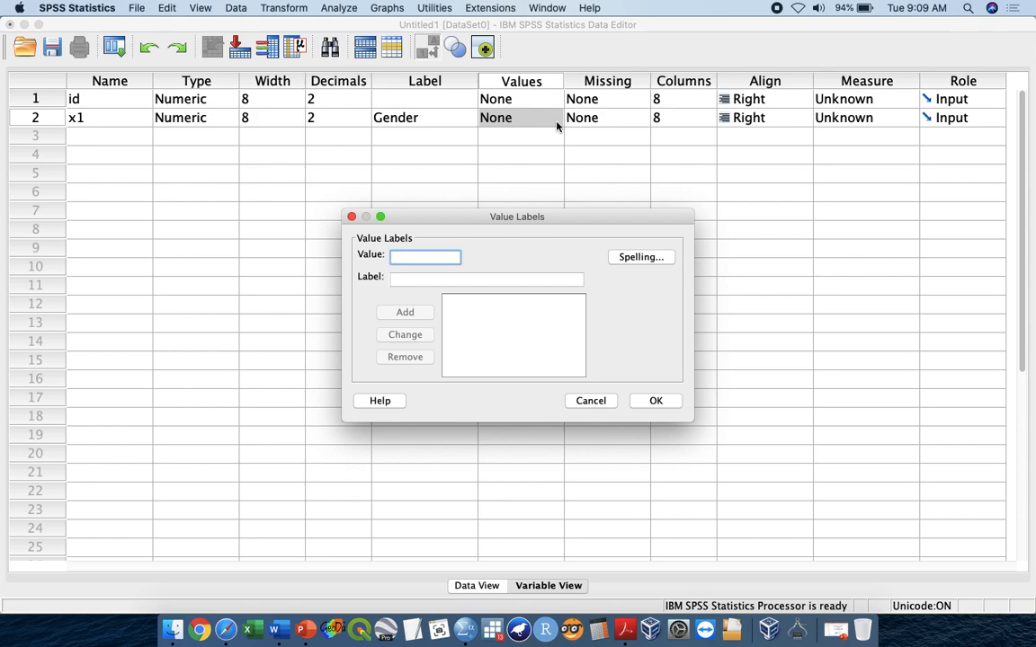
{"action": "type", "text": "1"}
{"action": "key", "text": "Tab"}
{"action": "type", "text": "male"}
{"action": "key", "text": "super+a"}
{"action": "type", "text": "Male"}
{"action": "key", "text": "Return"}
{"action": "type", "text": "2"}
{"action": "key", "text": "Tab"}
{"action": "type", "text": "Female"}
{"action": "key", "text": "Return"}
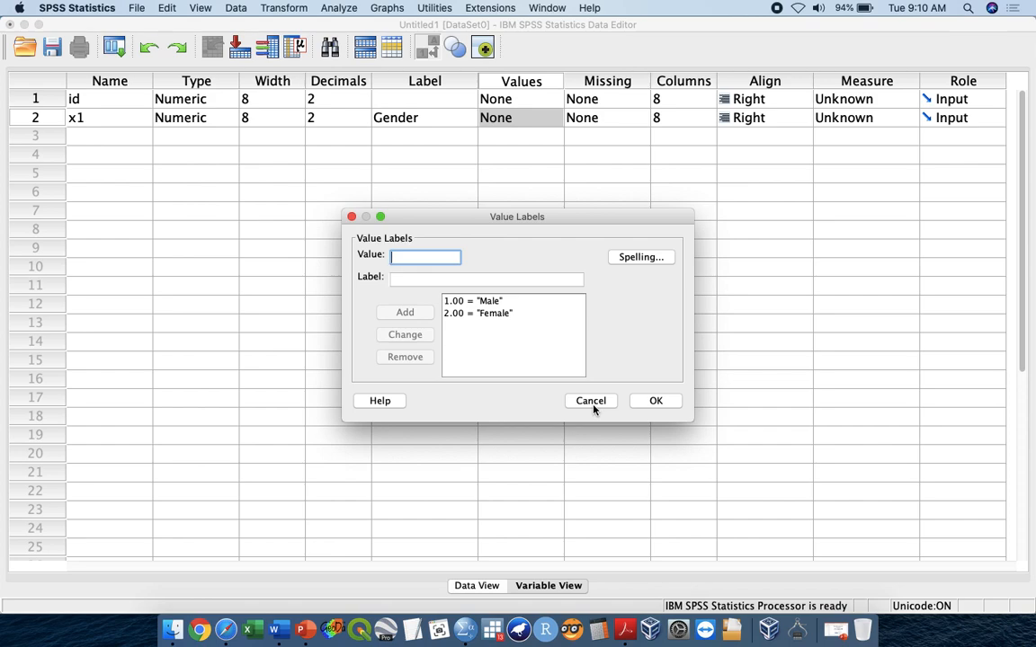
{"action": "left_click", "coordinate": [679, 400]}
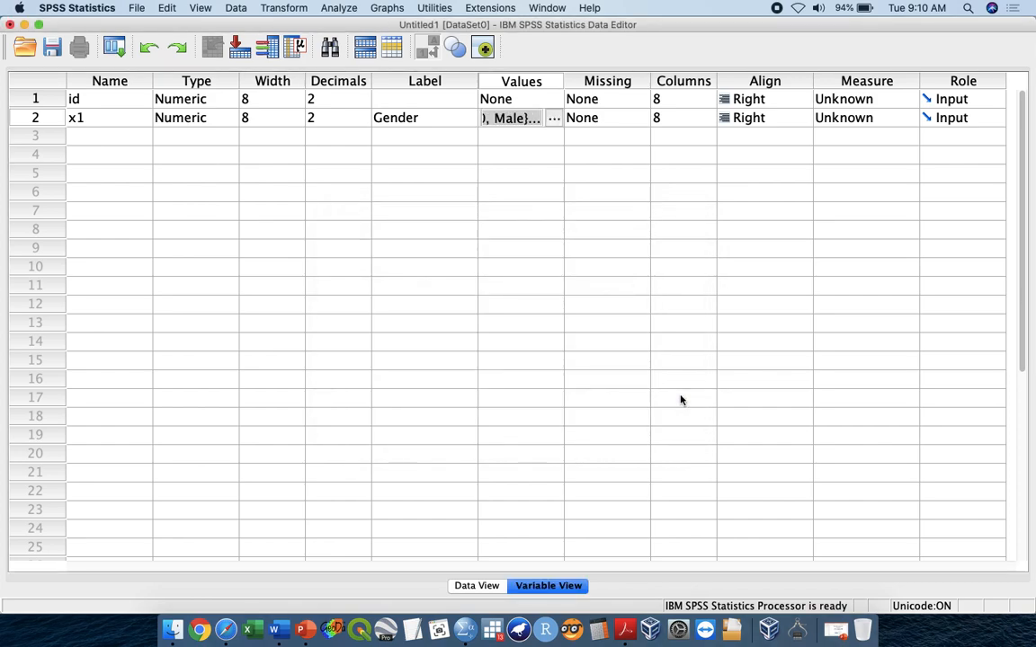
- Declare 999 as a discrete missing value for x1 and set its measurement level to Nominal
{"action": "left_click", "coordinate": [615, 123]}
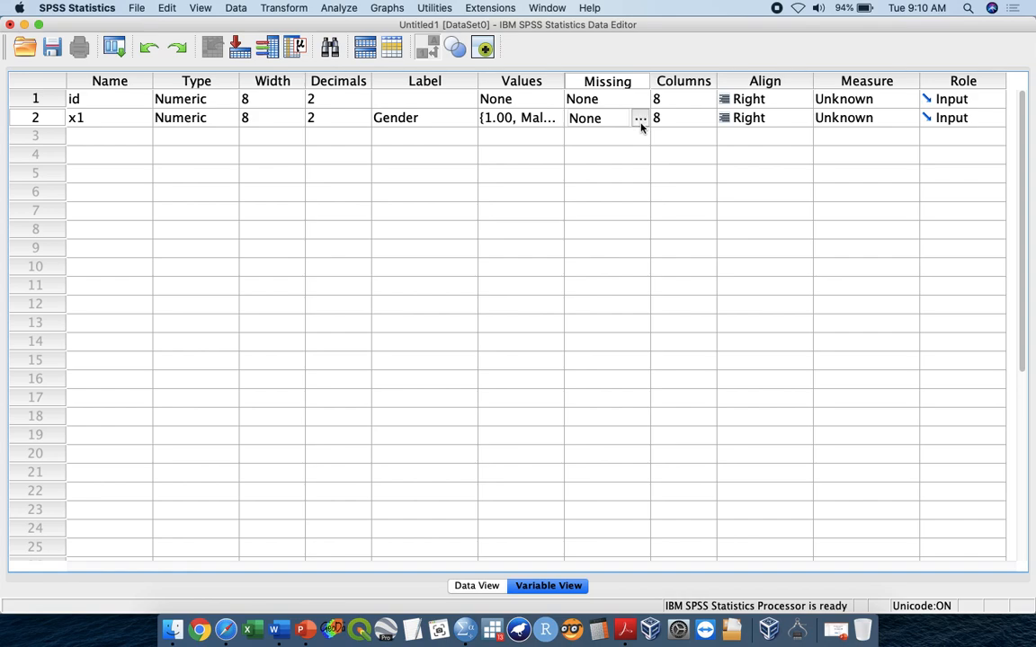
{"action": "left_click", "coordinate": [639, 123]}
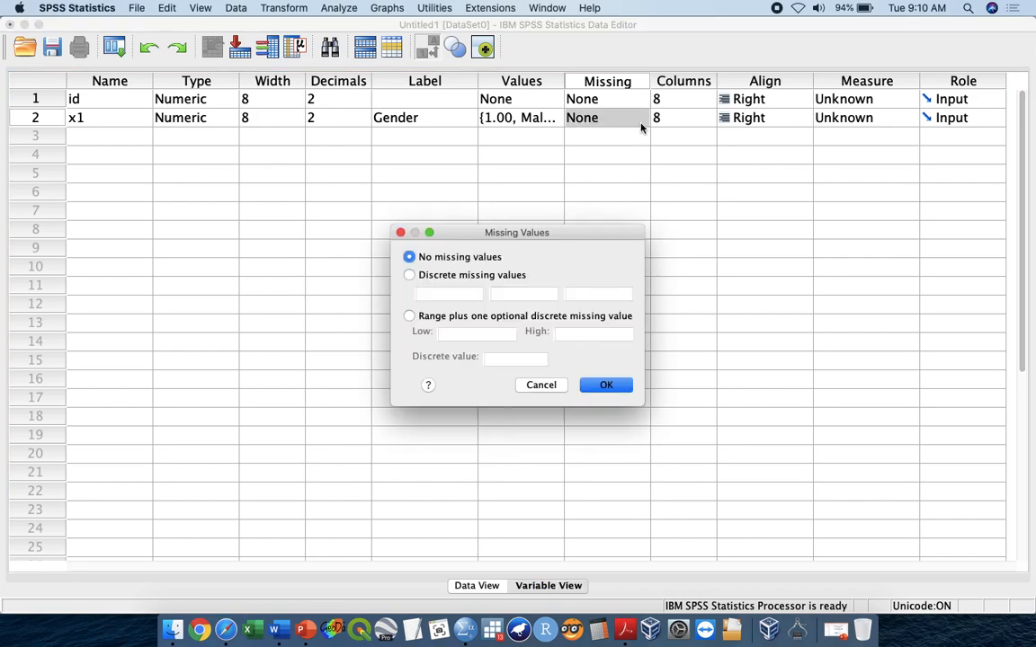
{"action": "left_click", "coordinate": [410, 275]}
{"action": "left_click", "coordinate": [458, 294]}
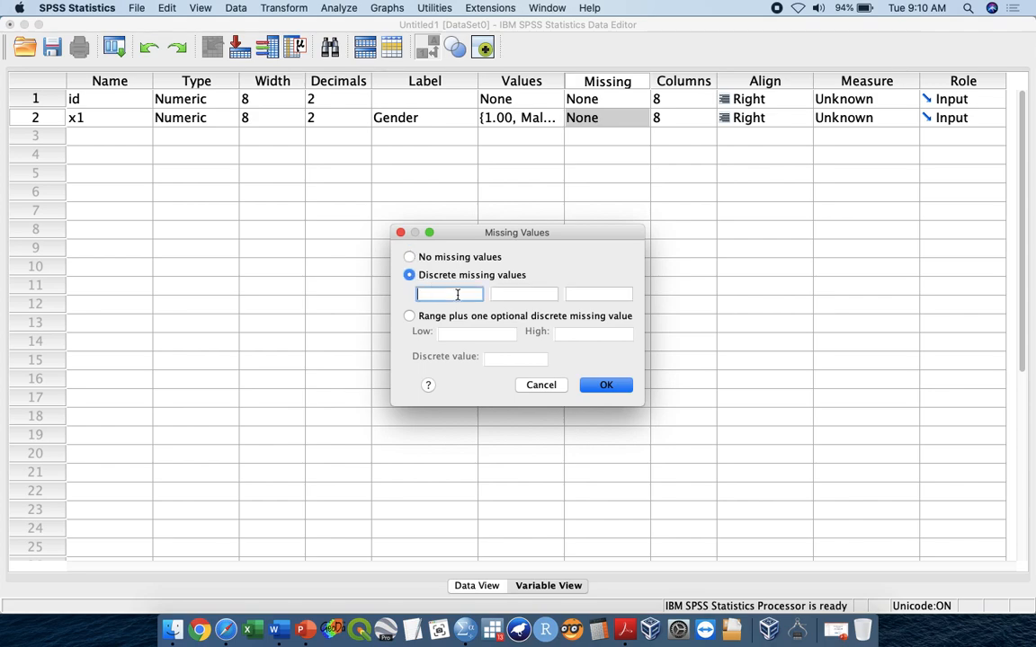
{"action": "type", "text": "999"}
{"action": "left_click", "coordinate": [601, 387]}
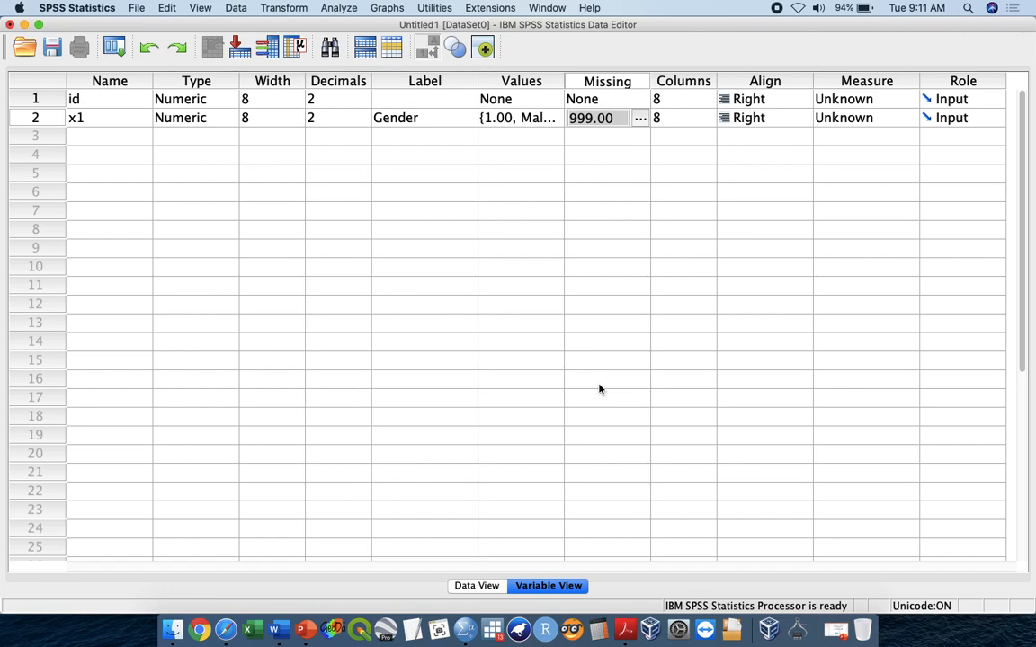
{"action": "left_click", "coordinate": [900, 118]}
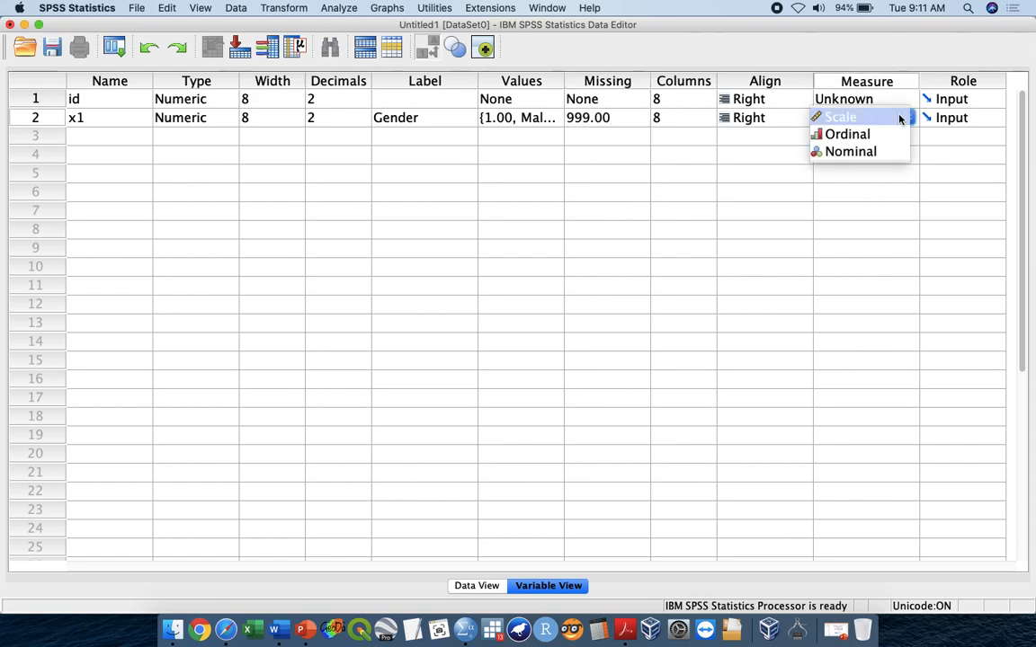
{"action": "left_click", "coordinate": [872, 154]}
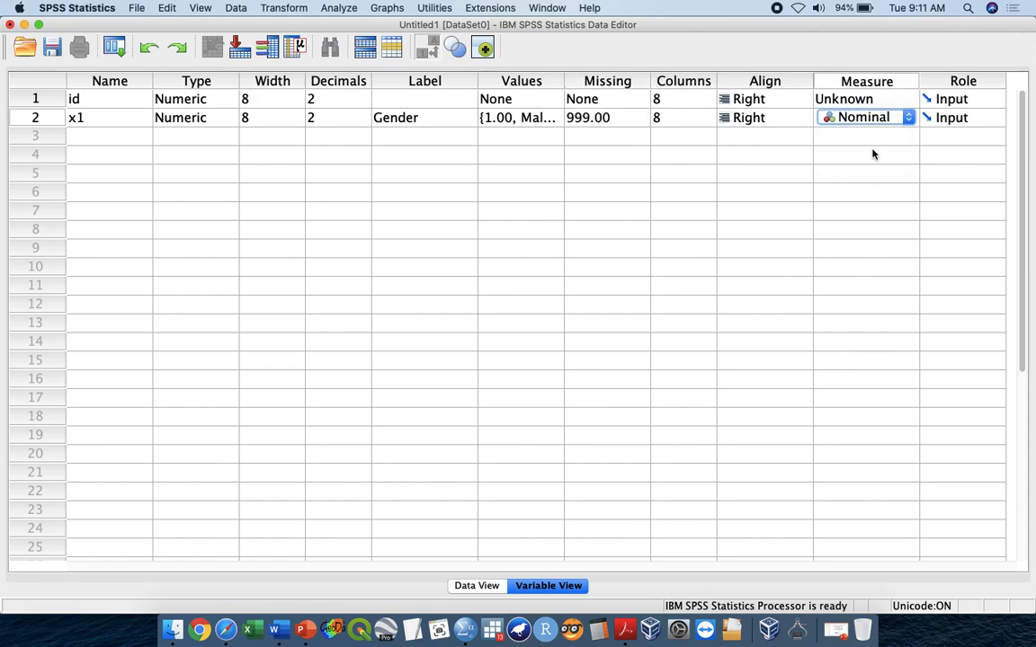